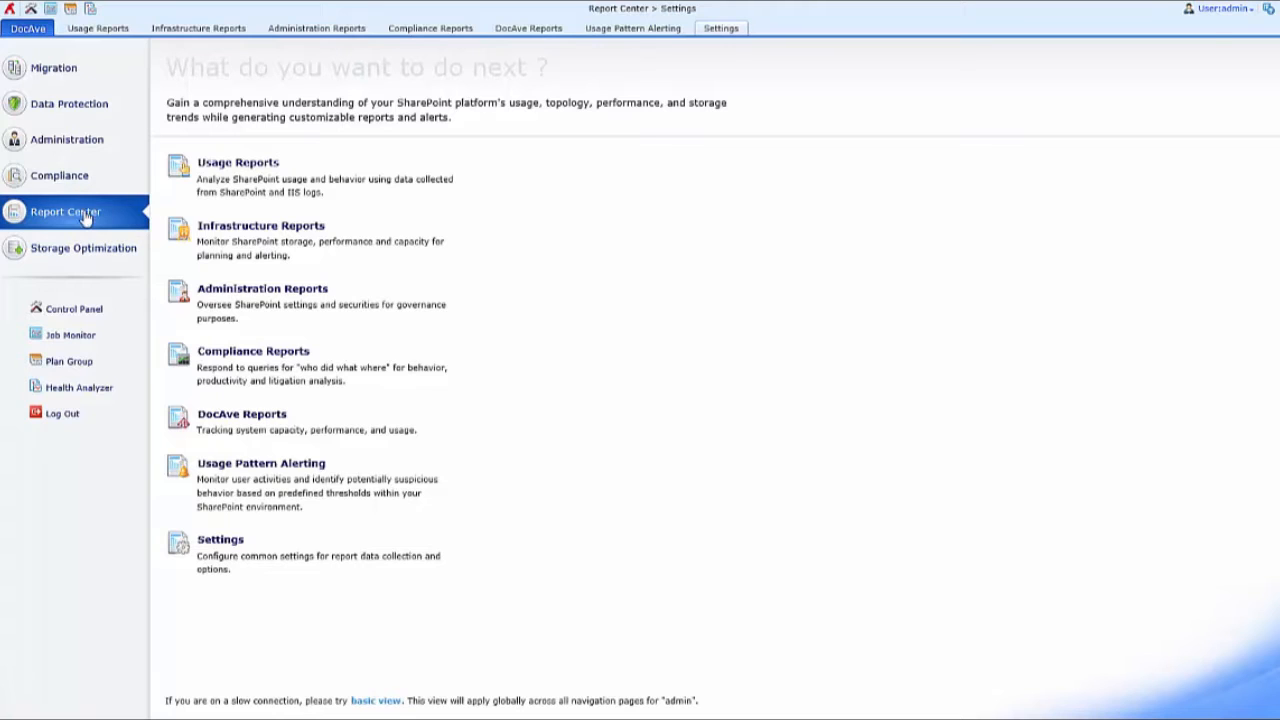
- Create a new Audit Controller plan in Form Mode from the Report Center settings and name it "Audit For reporting"
click(218, 548)
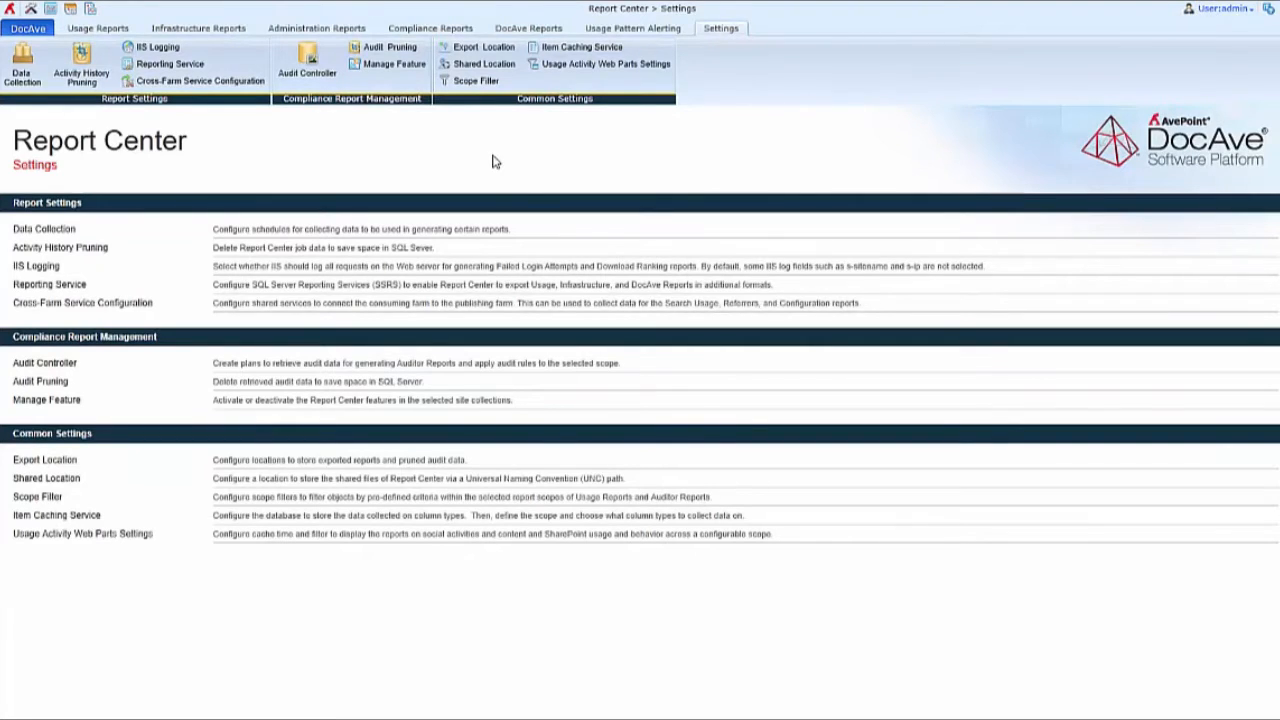
click(309, 61)
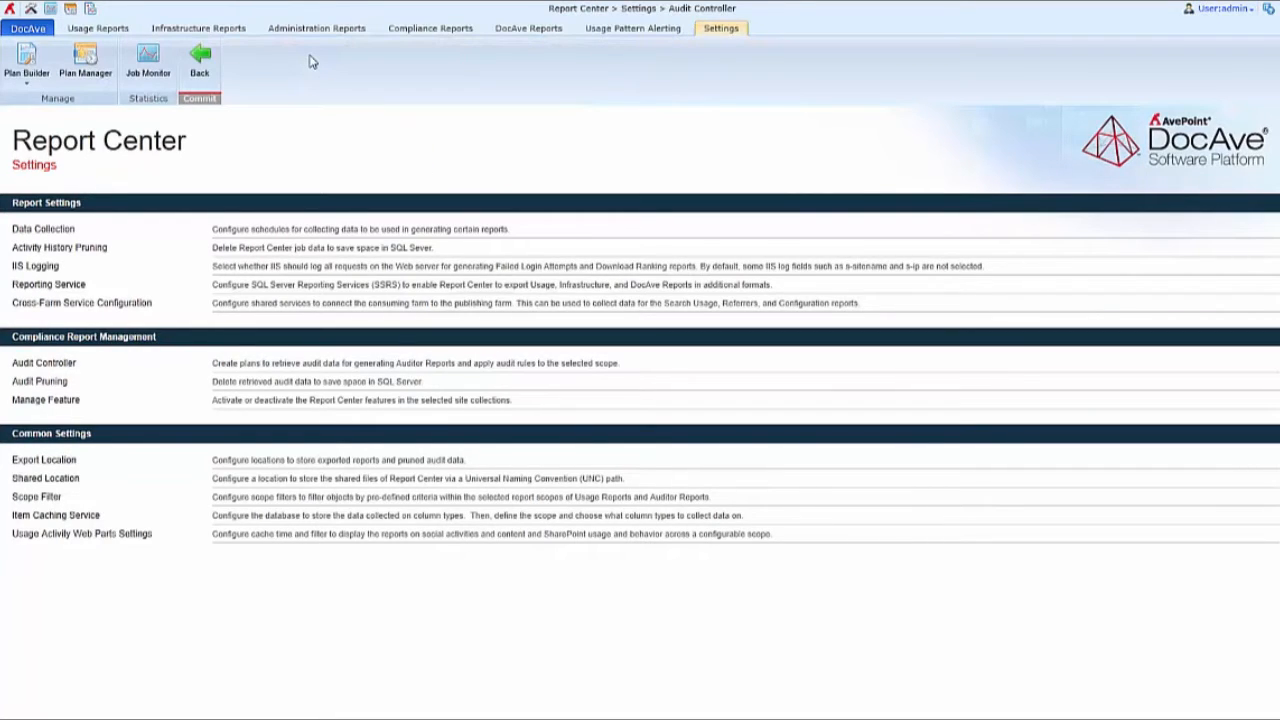
click(26, 78)
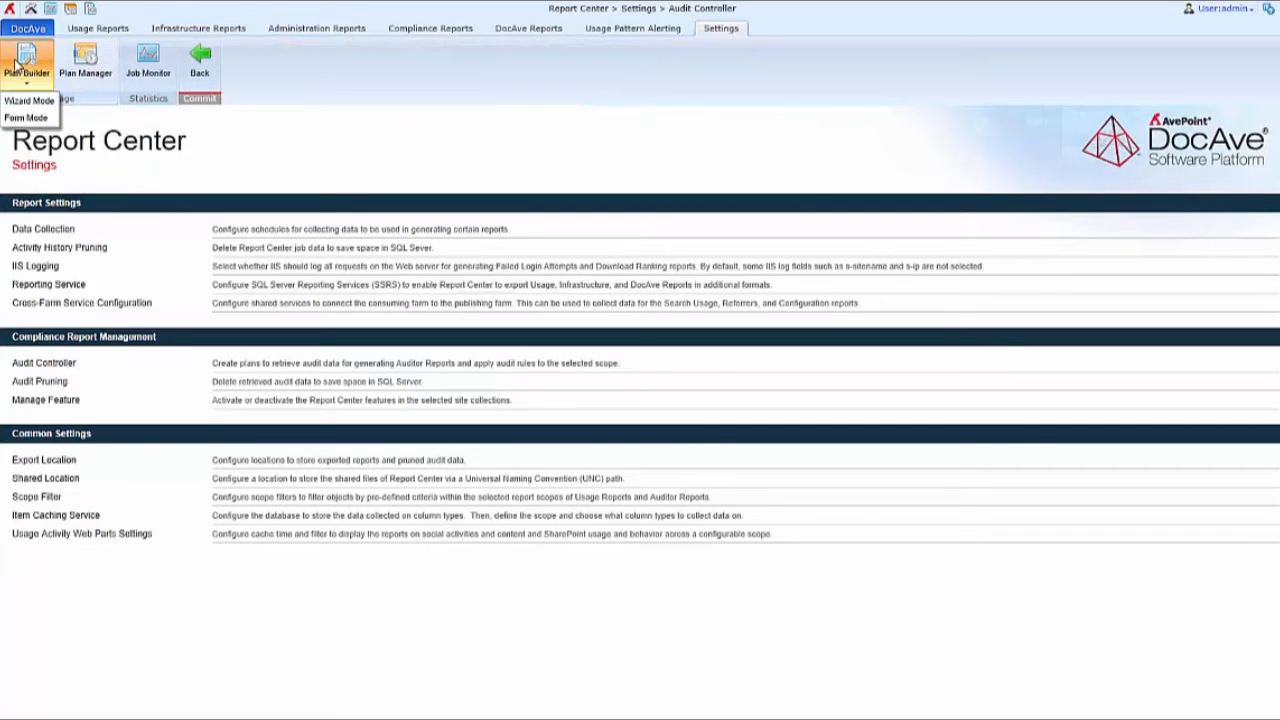
click(22, 118)
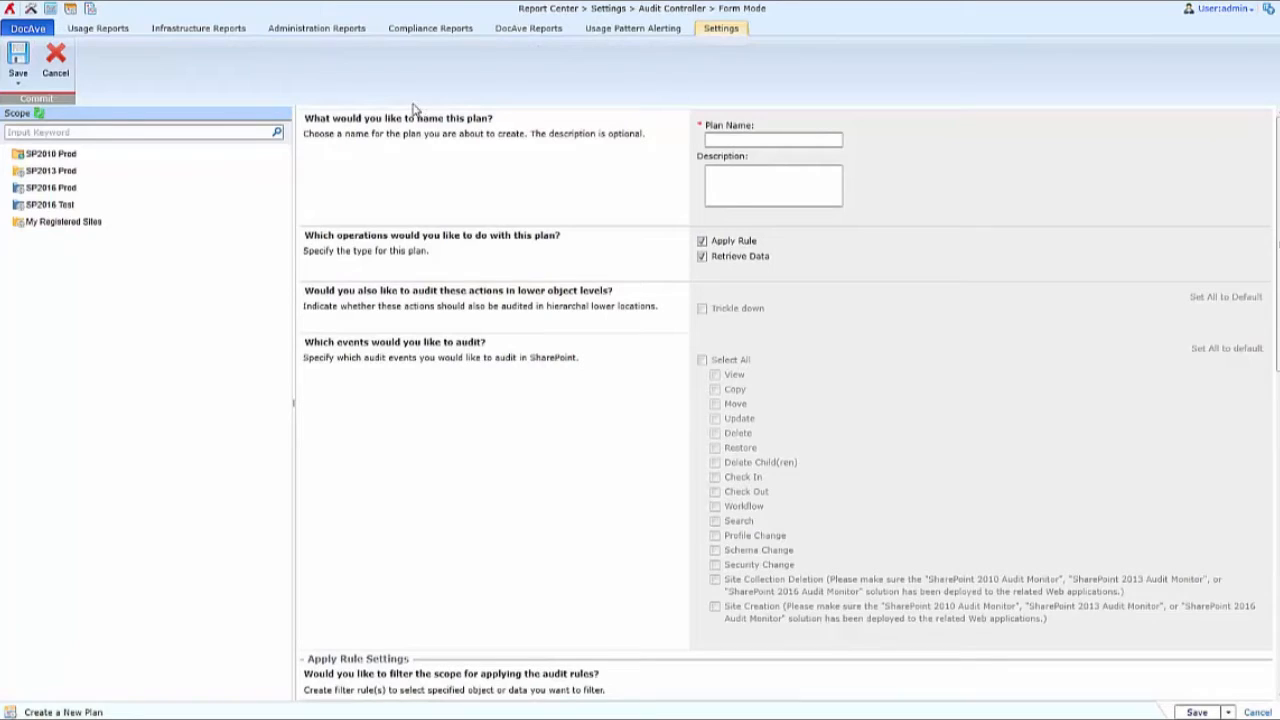
click(763, 141)
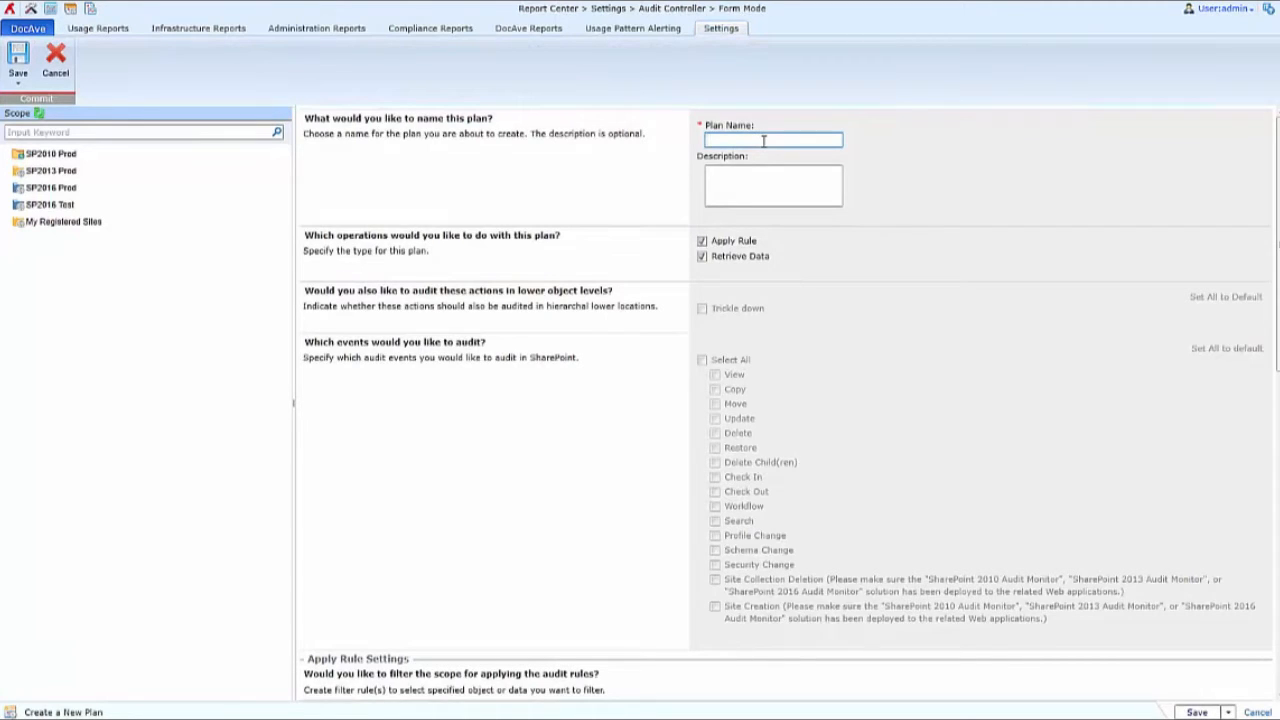
text(Audit For)
click(62, 171)
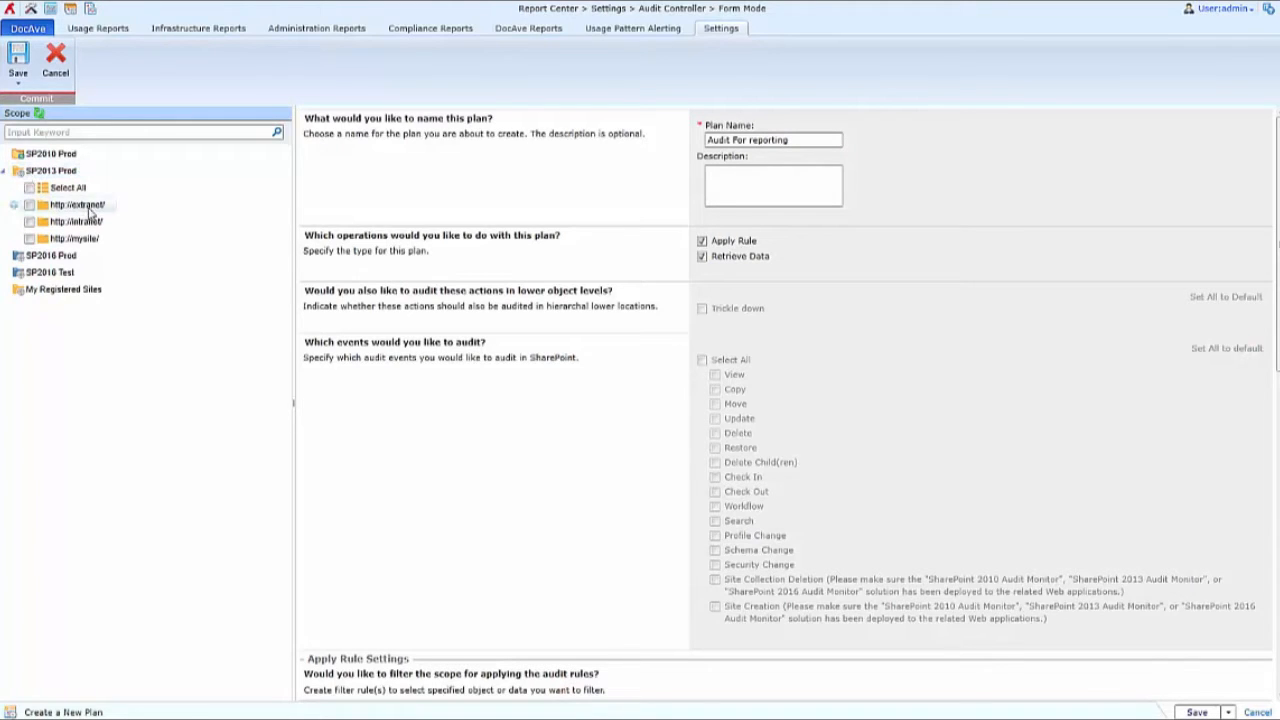
click(80, 205)
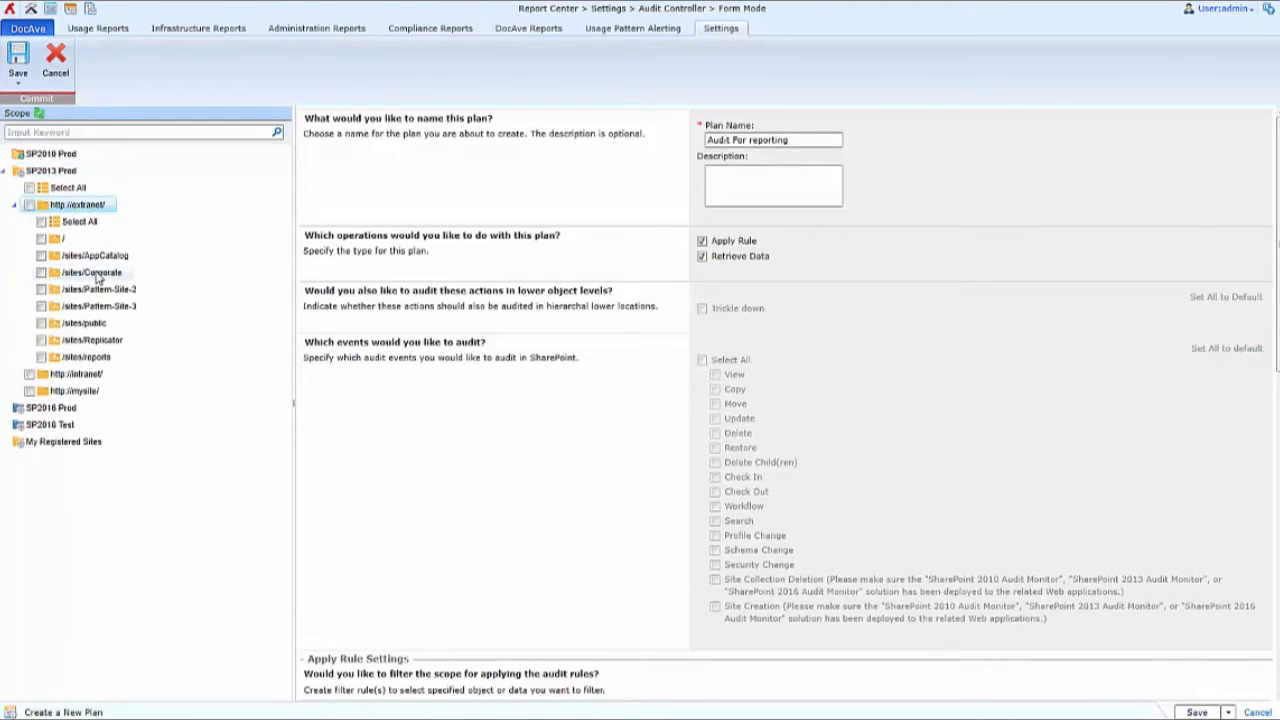
click(41, 307)
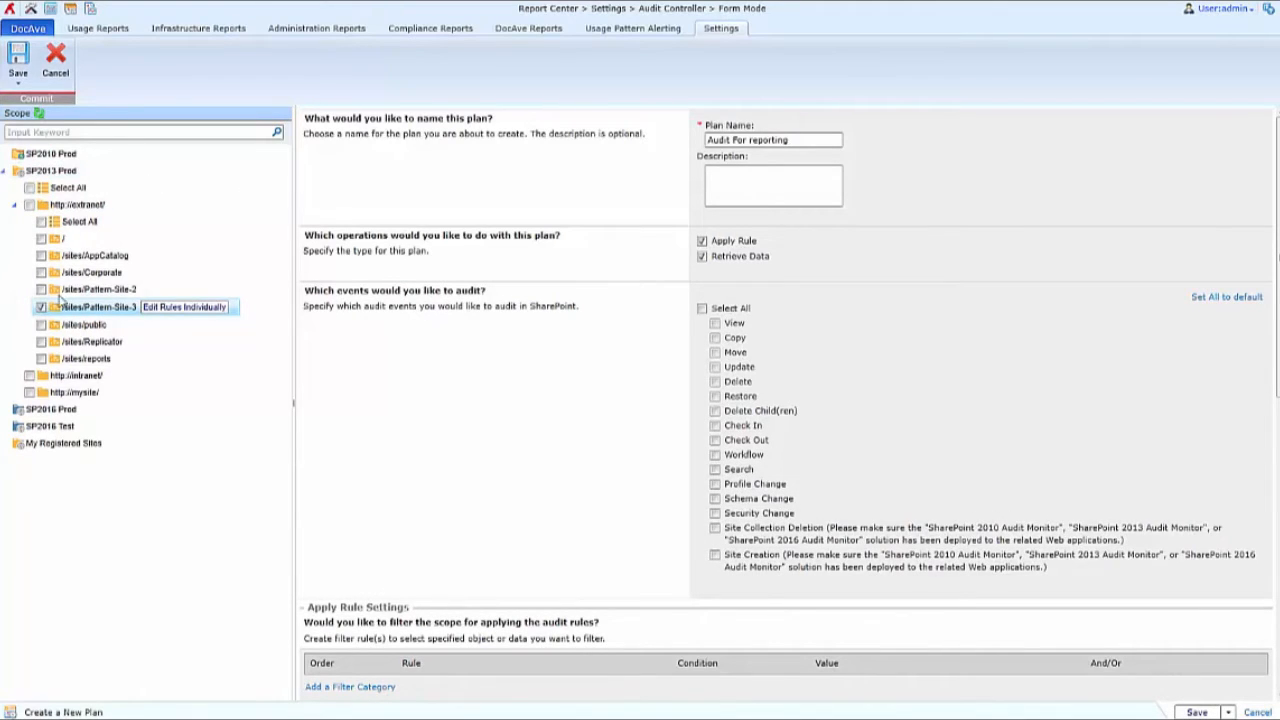
click(238, 308)
scroll(797, 382, down, 1)
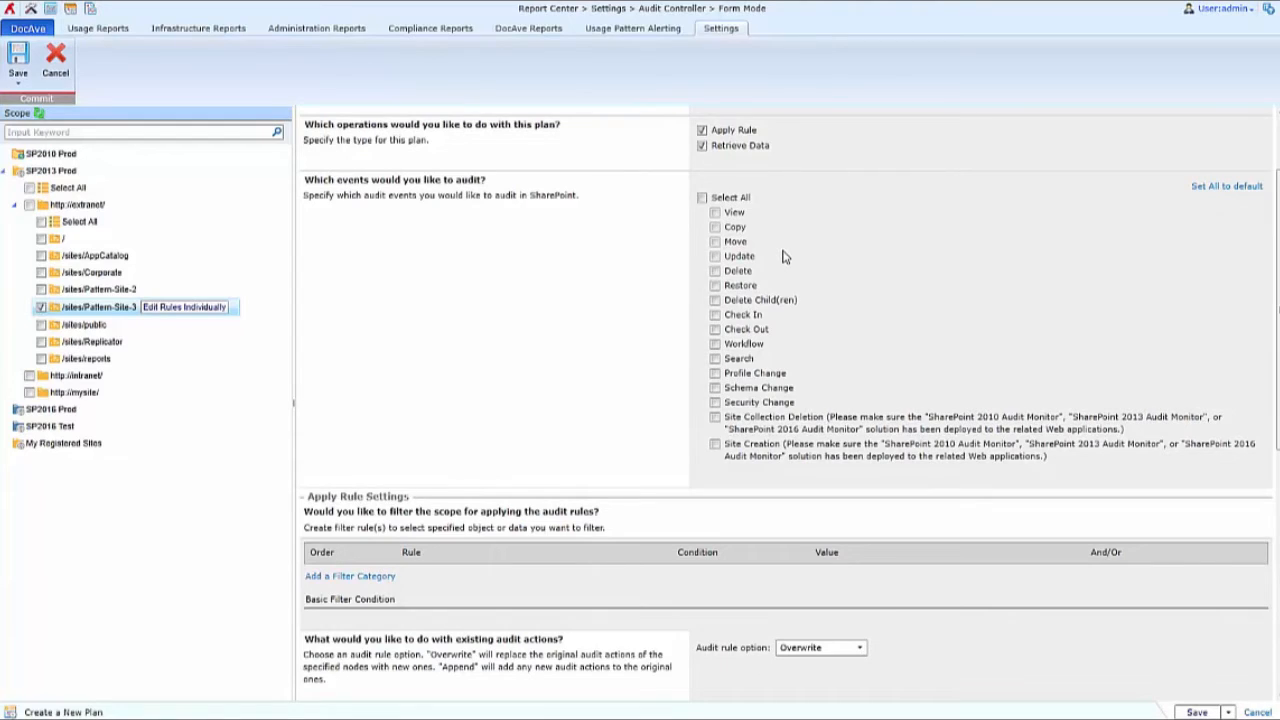
click(702, 198)
- Configure a custom schedule for applying the audit rule, starting at 20:00 with an interval of 1 day
scroll(560, 280, down, 3)
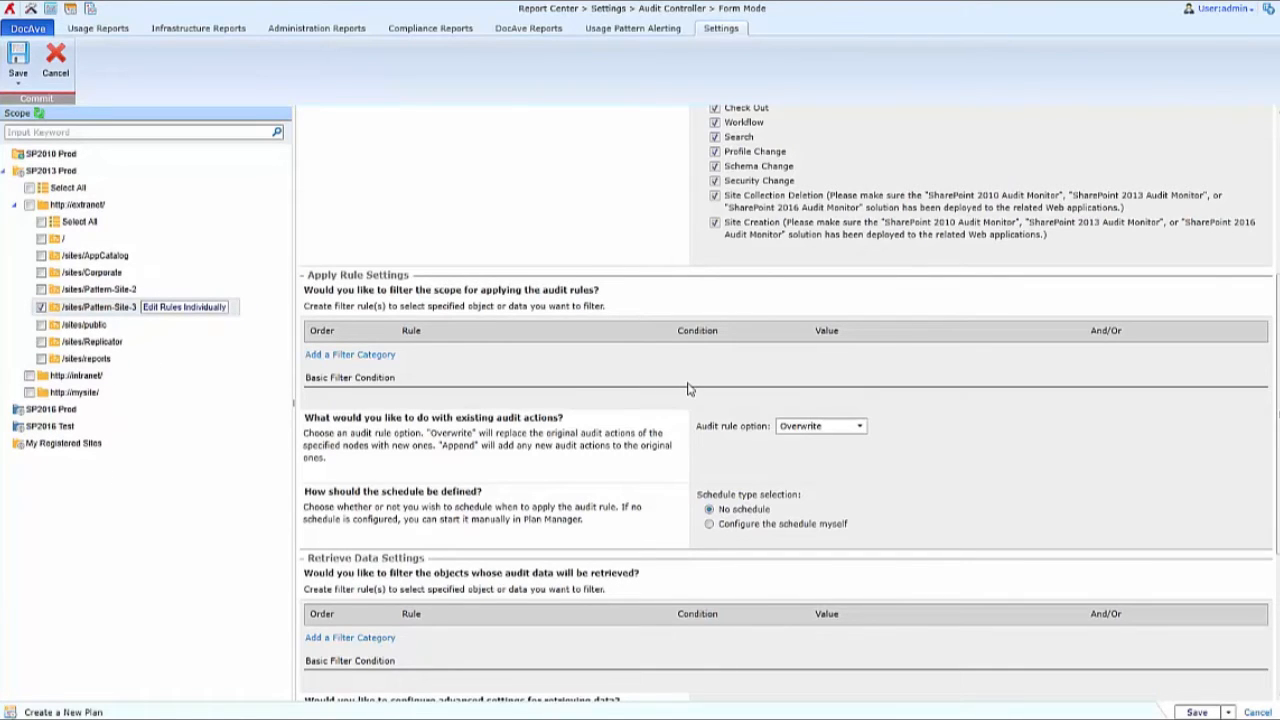
scroll(686, 392, down, 3)
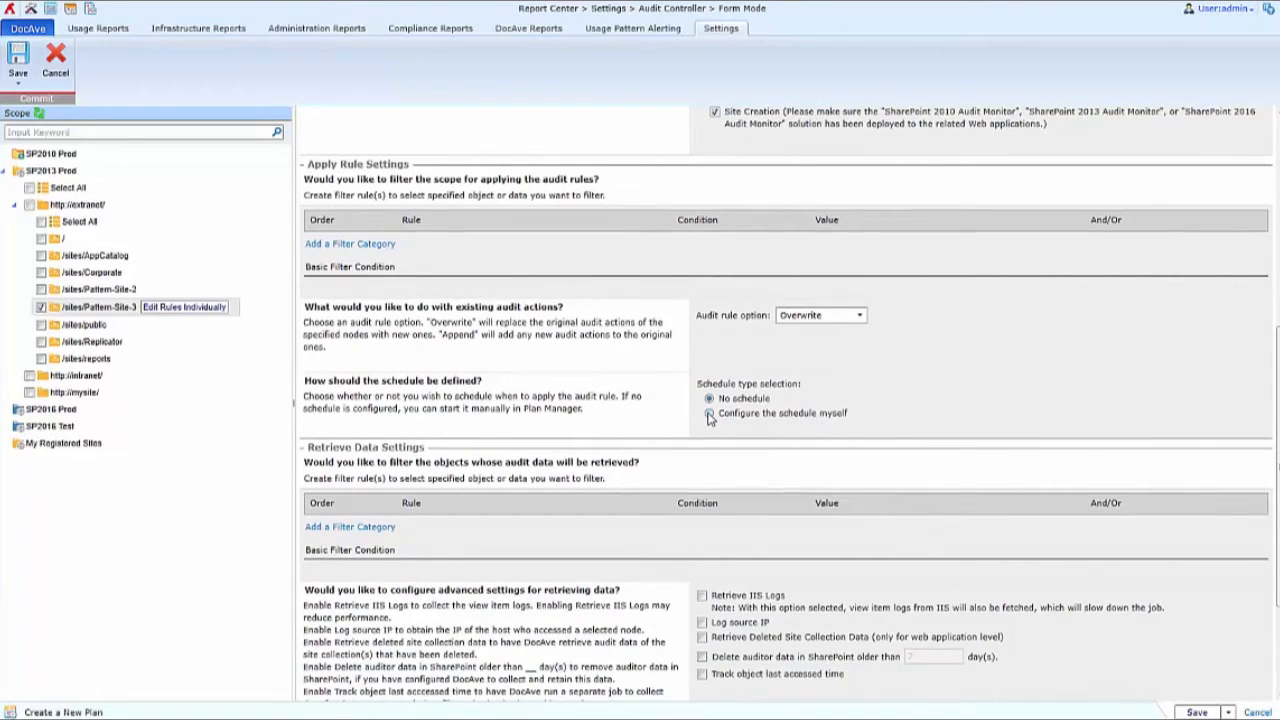
click(709, 414)
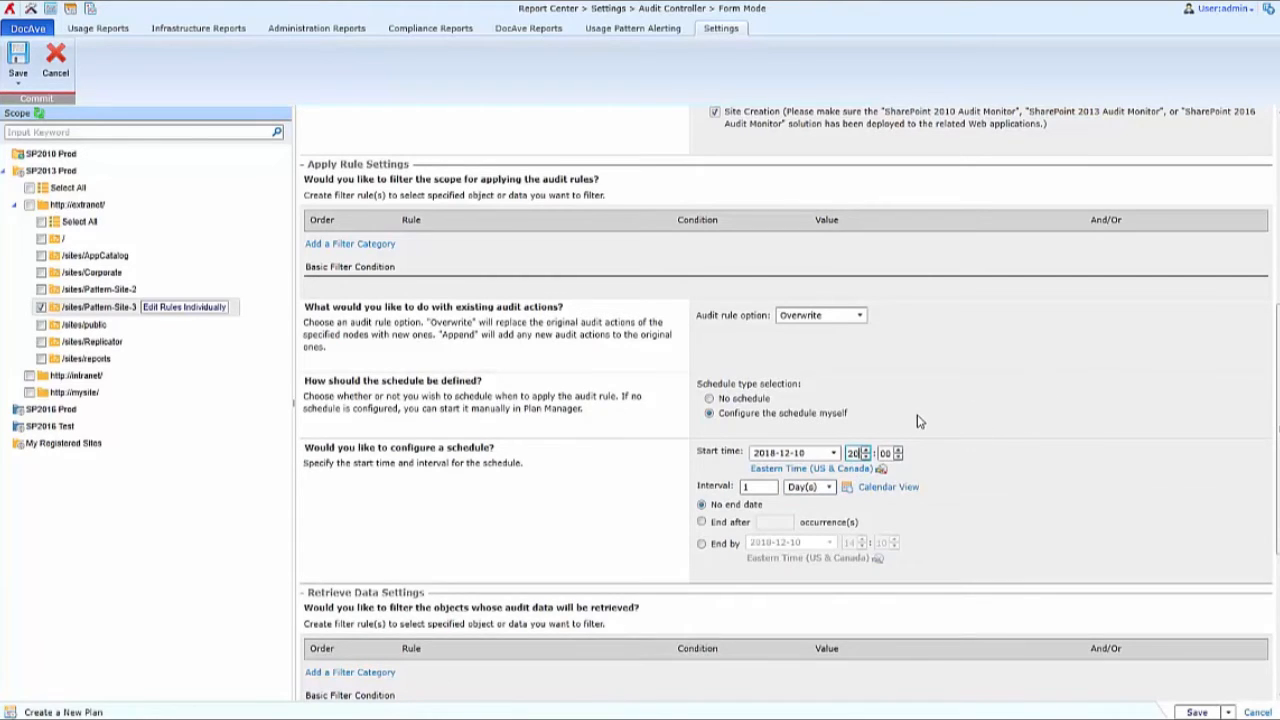
click(770, 486)
- Enable Retrieve IIS Logs and Log source IP in the advanced settings for retrieving data
scroll(983, 466, down, 1)
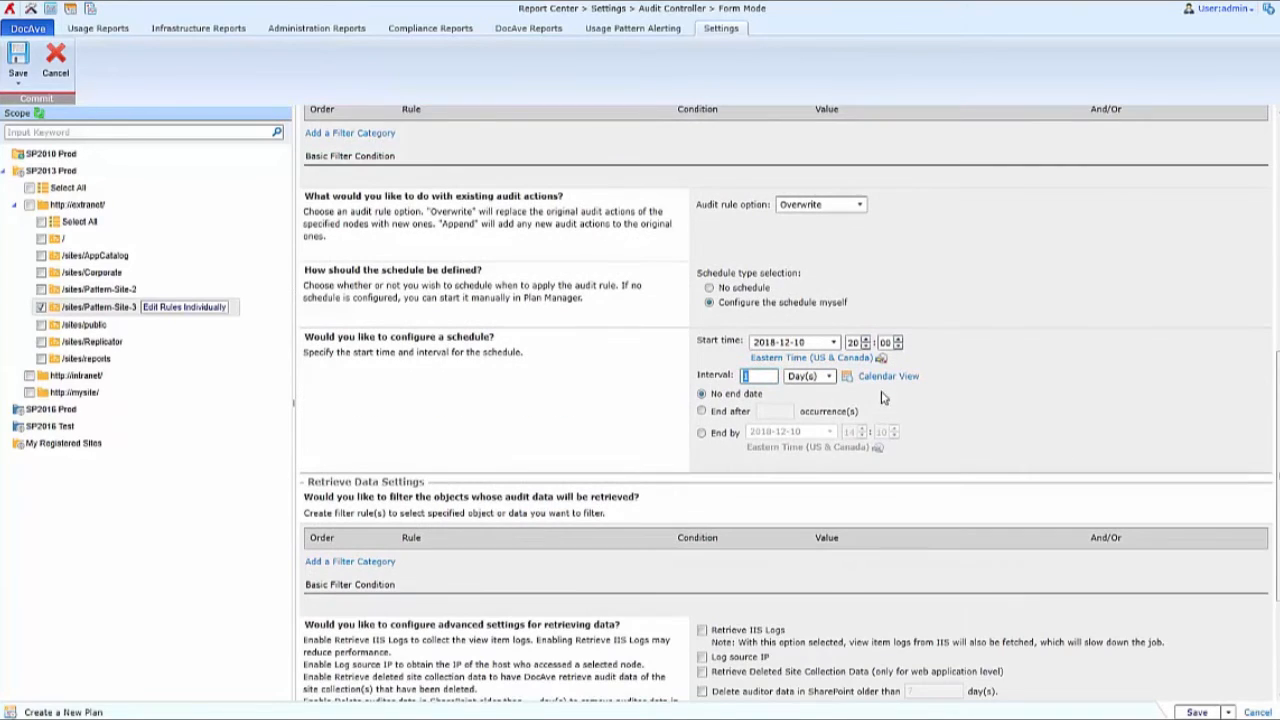
scroll(629, 458, down, 1)
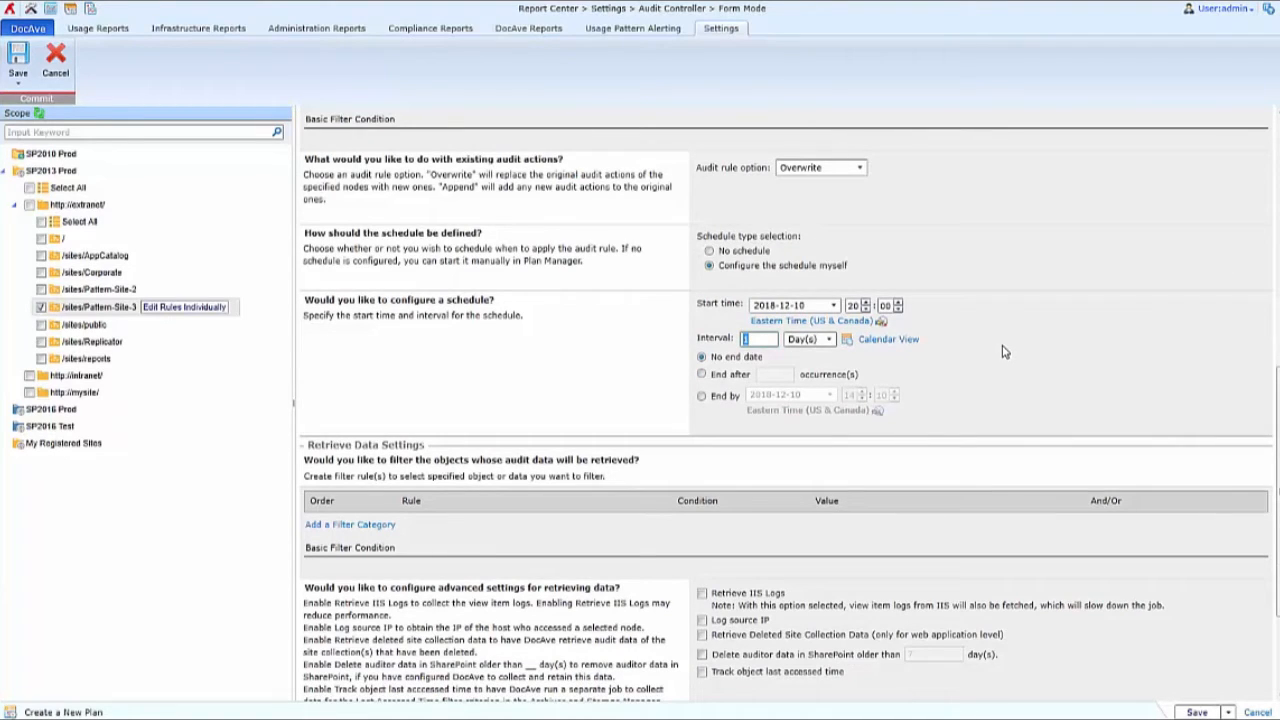
scroll(1004, 352, down, 5)
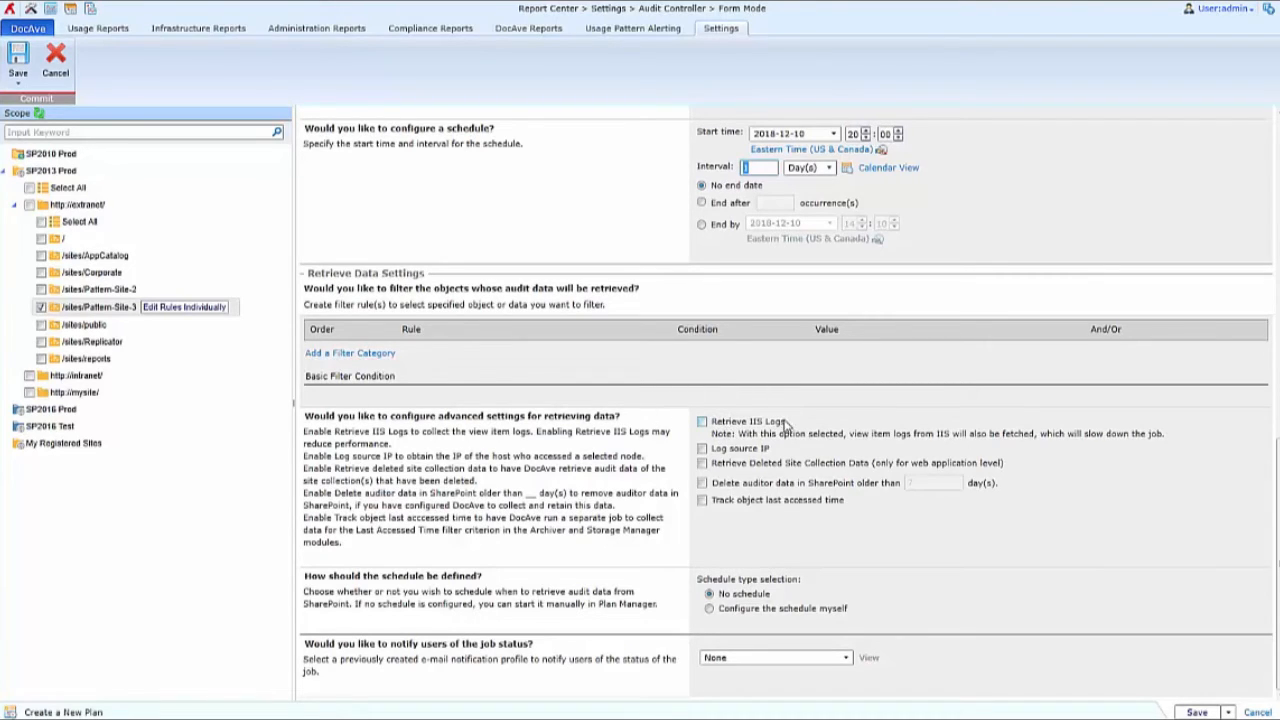
click(702, 422)
click(702, 449)
- Configure a custom schedule for retrieving audit data, starting at 18:00 with an interval of 1 day
click(709, 608)
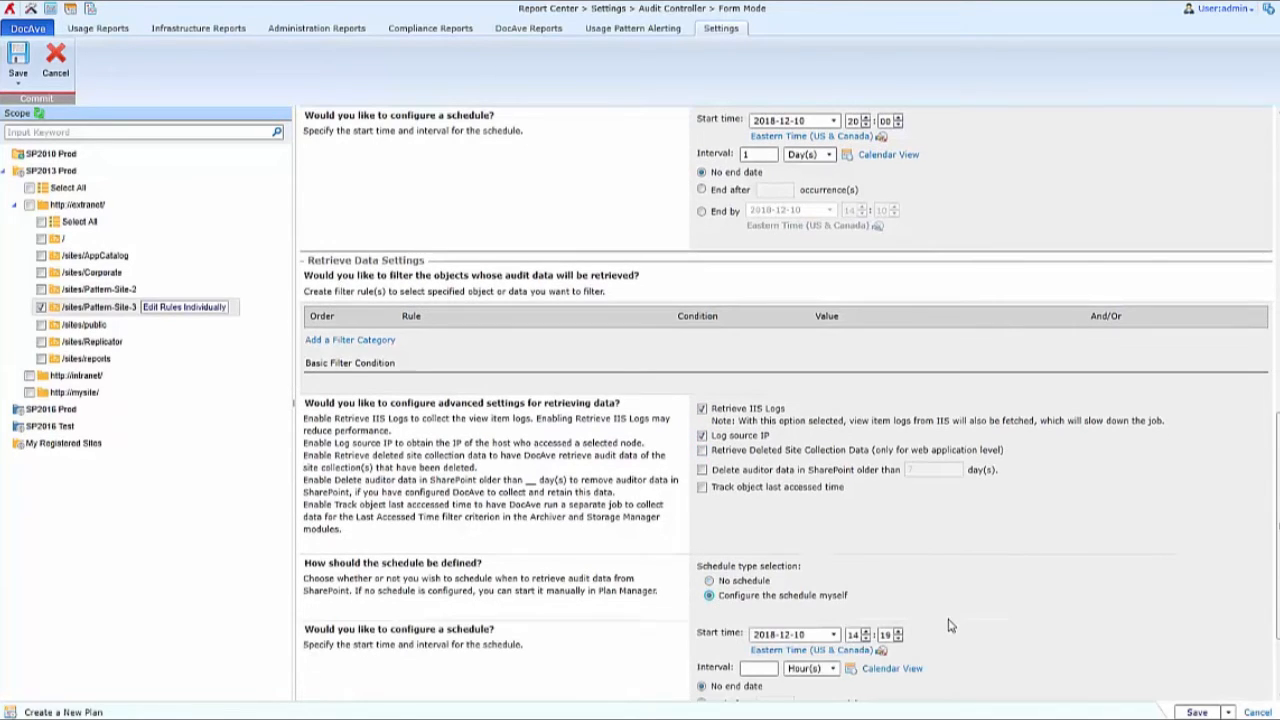
double_click(853, 634)
text(18)
double_click(884, 634)
click(777, 668)
click(831, 668)
click(810, 625)
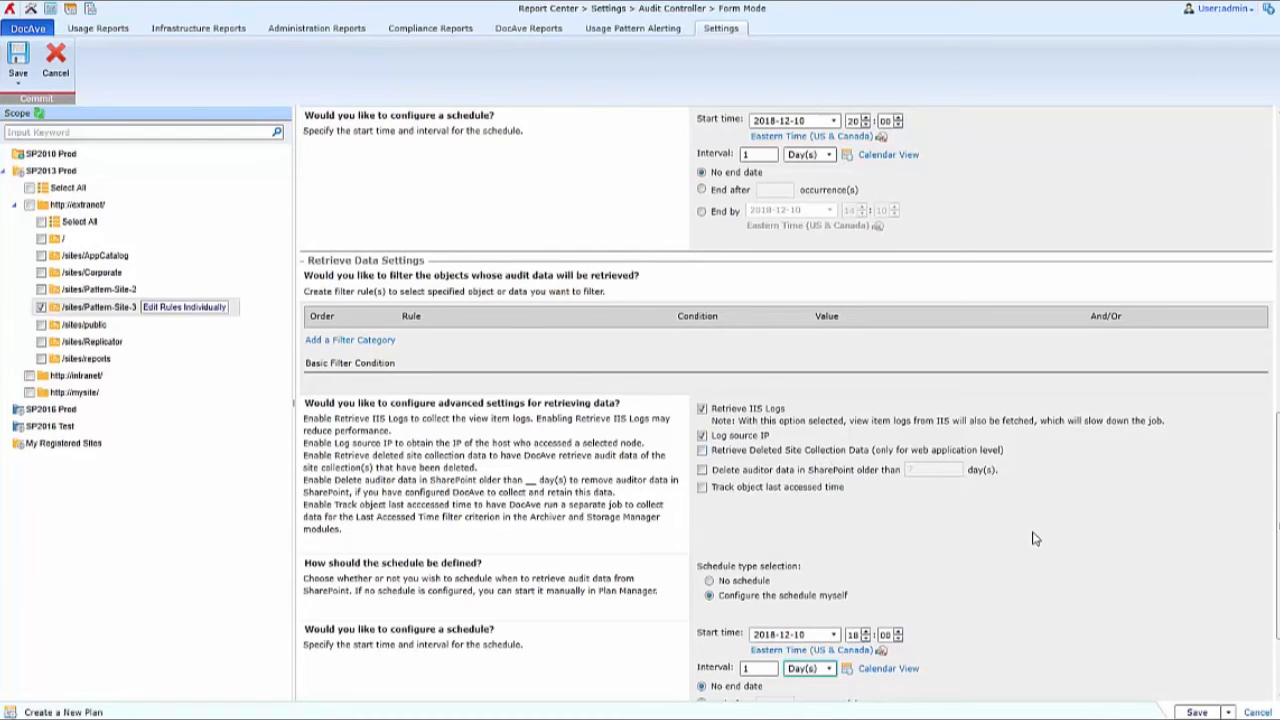
- Save the audit plan with the option that also applies the rule
scroll(1035, 538, down, 3)
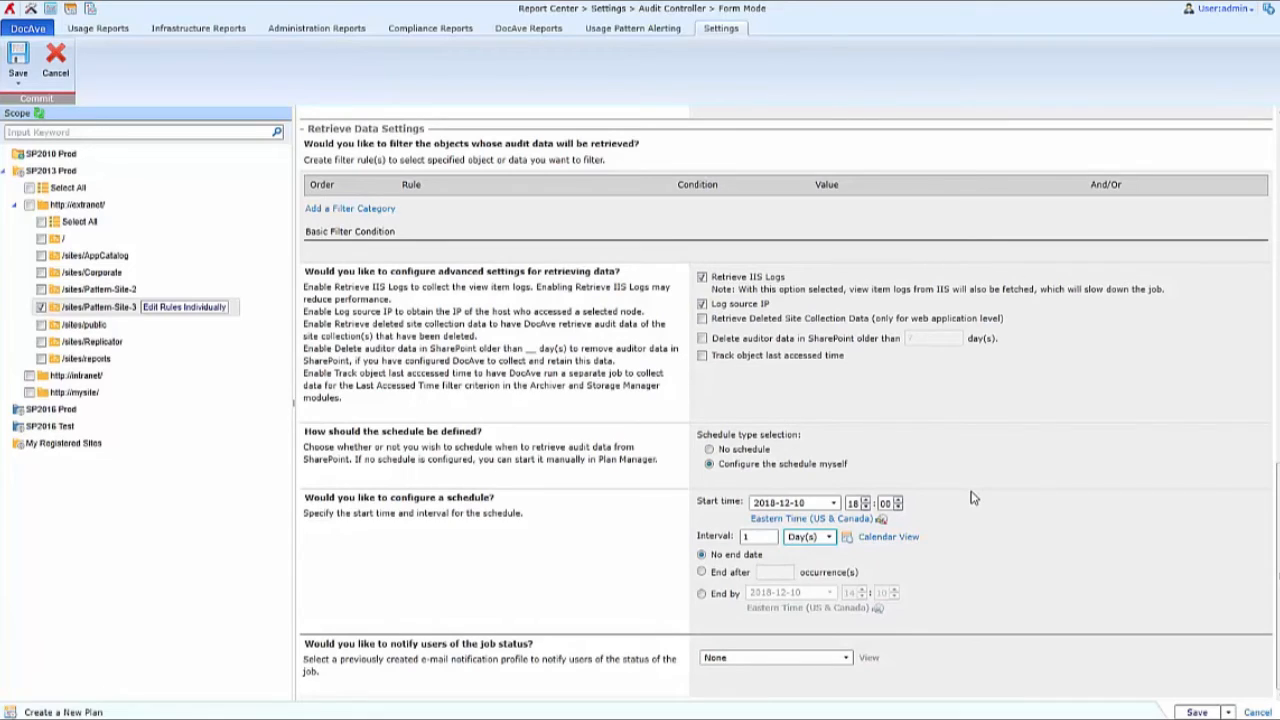
click(1228, 713)
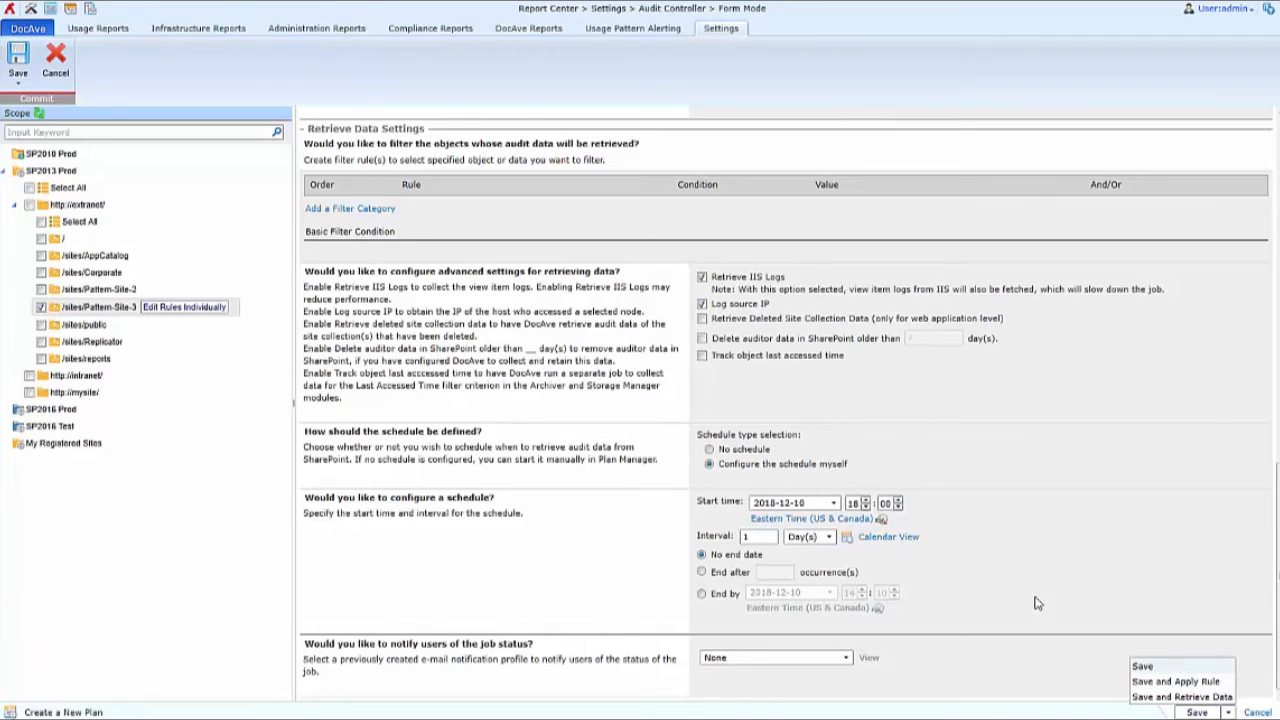
click(1178, 683)
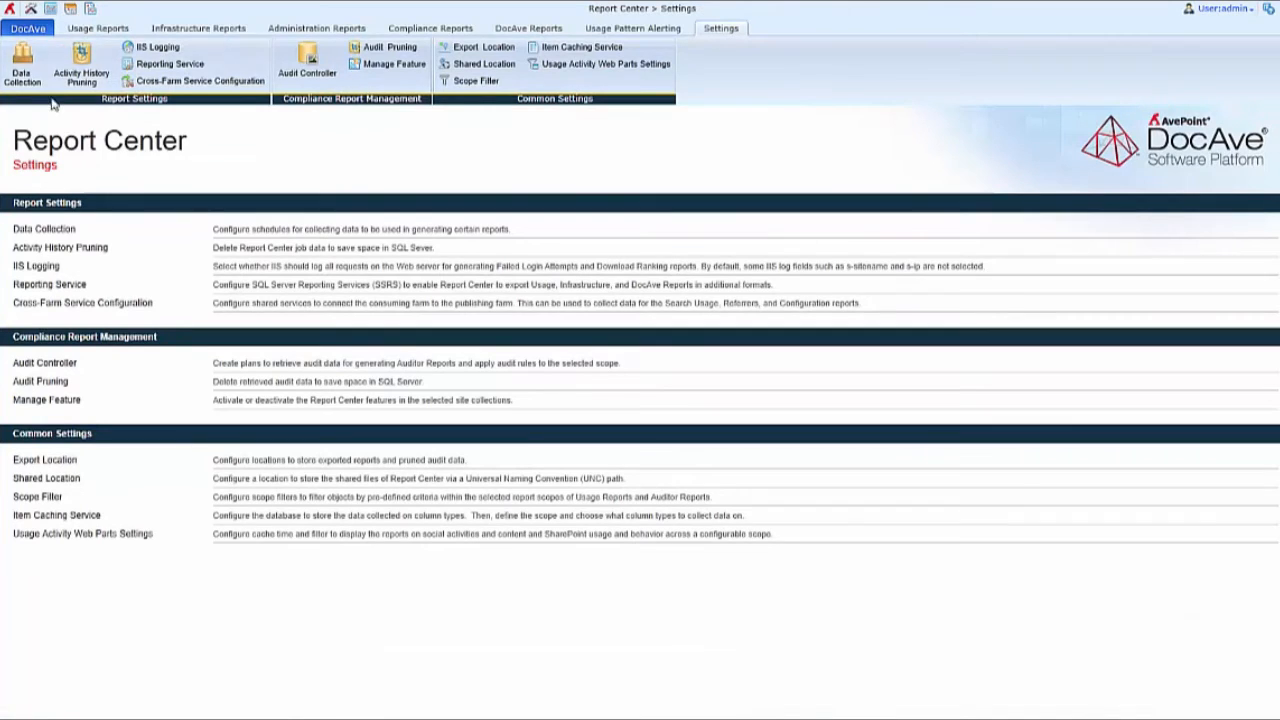
- Open the Storage Trends Collector's schedule settings in Data Collection, save them and close the dialog
click(25, 76)
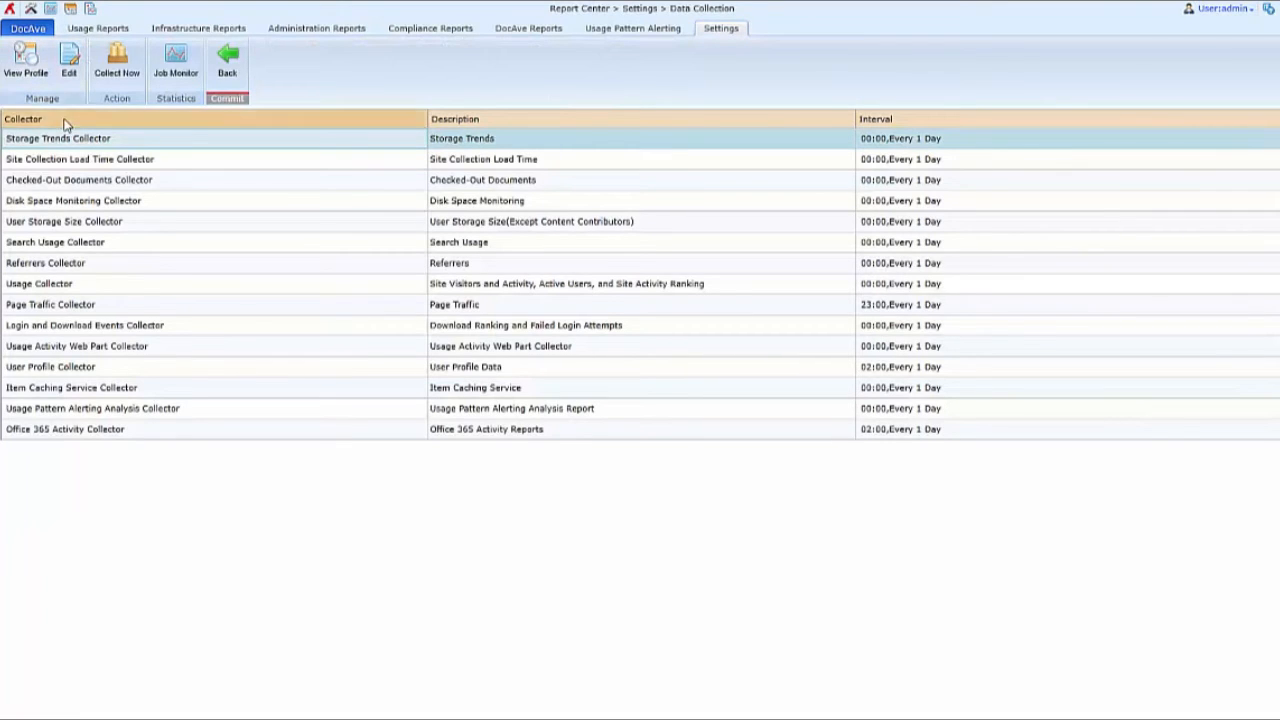
click(69, 62)
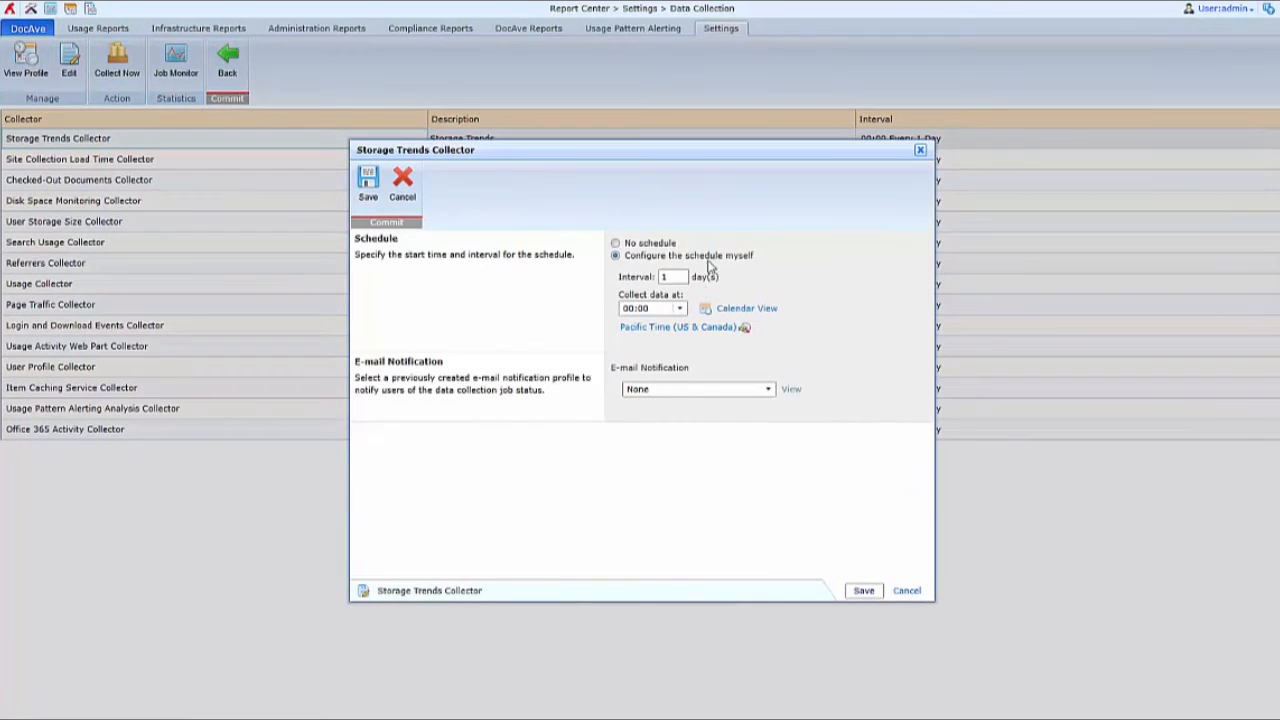
click(858, 592)
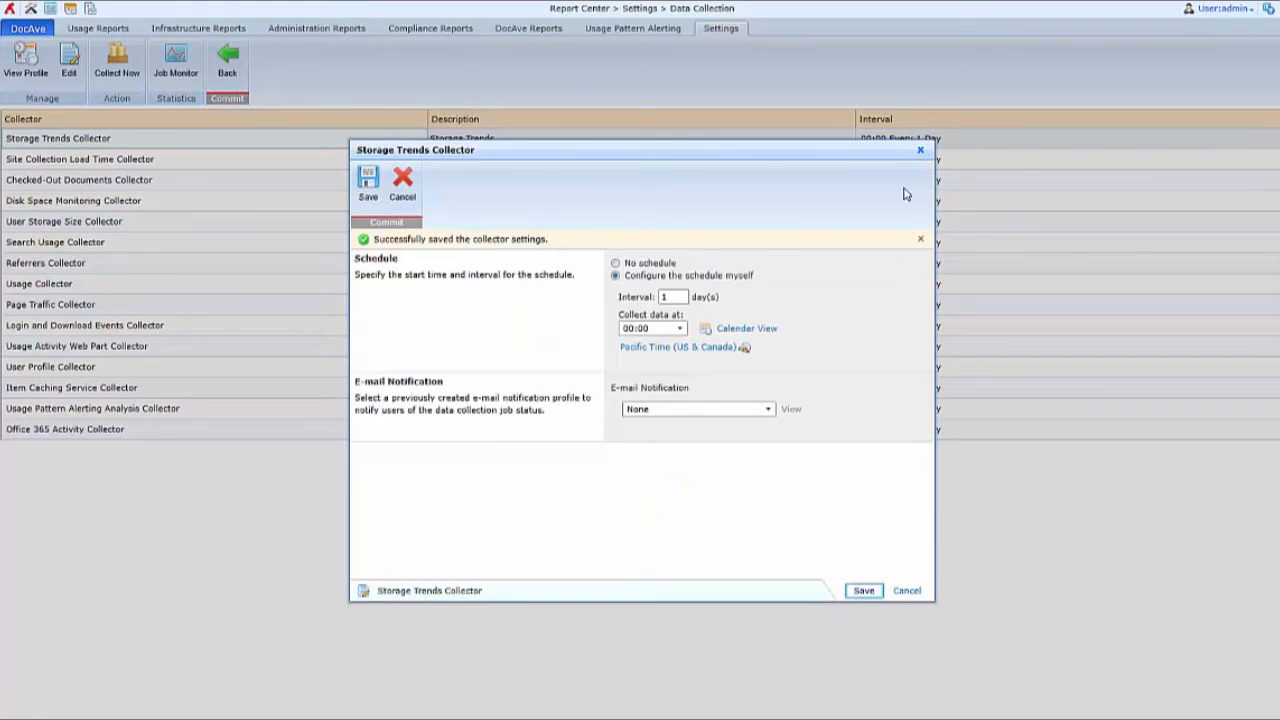
click(920, 150)
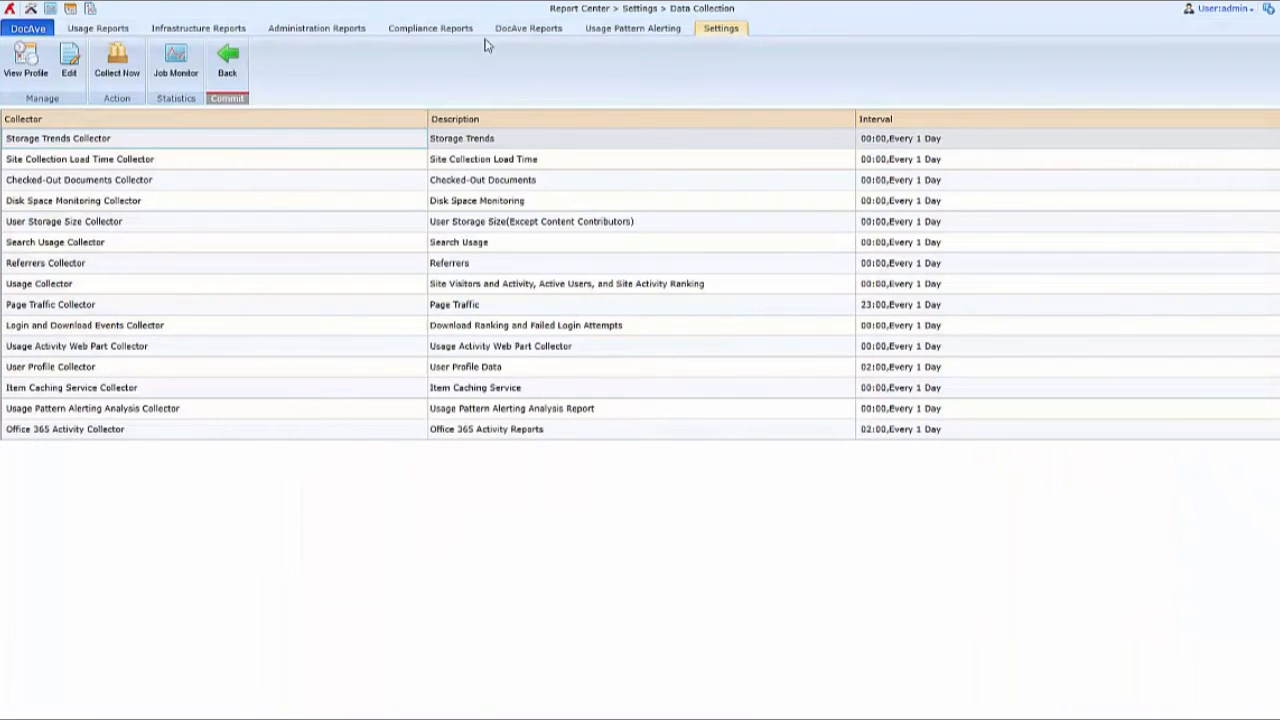
- View the saved collector job profiles, select the Storage Trends - Extranet and Intranet profile, and return to the Report Center settings
click(25, 60)
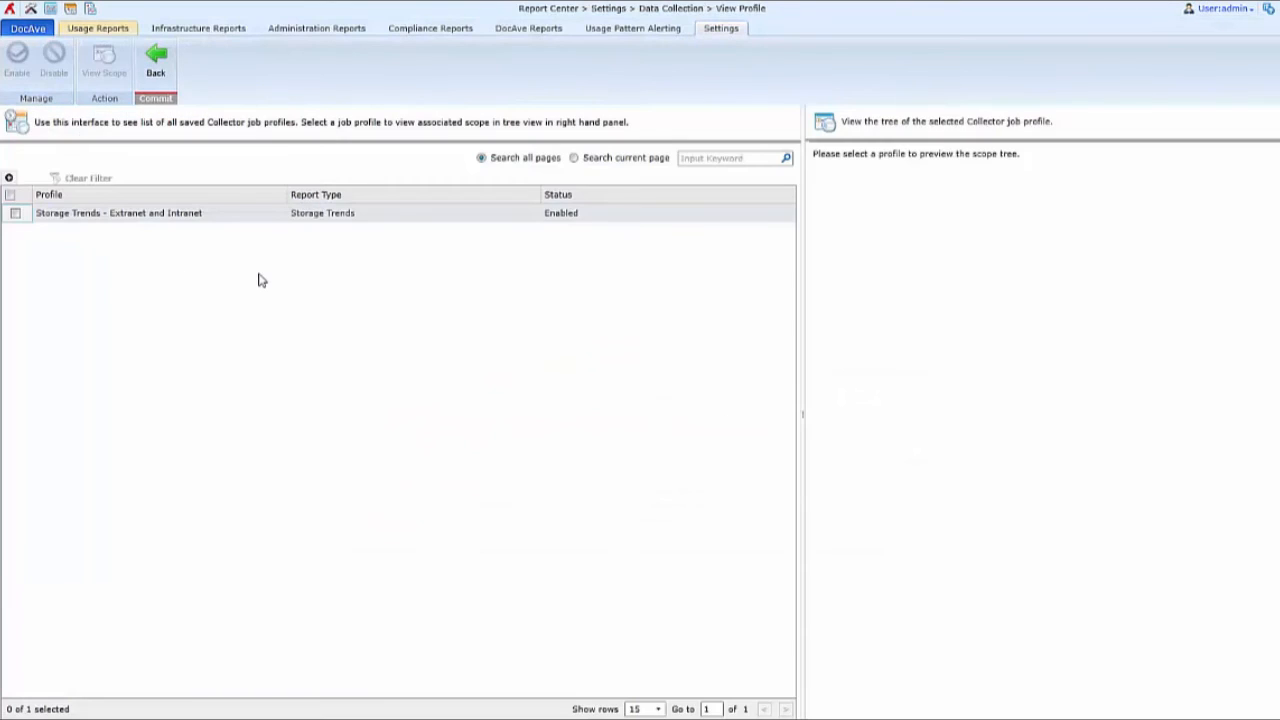
click(14, 213)
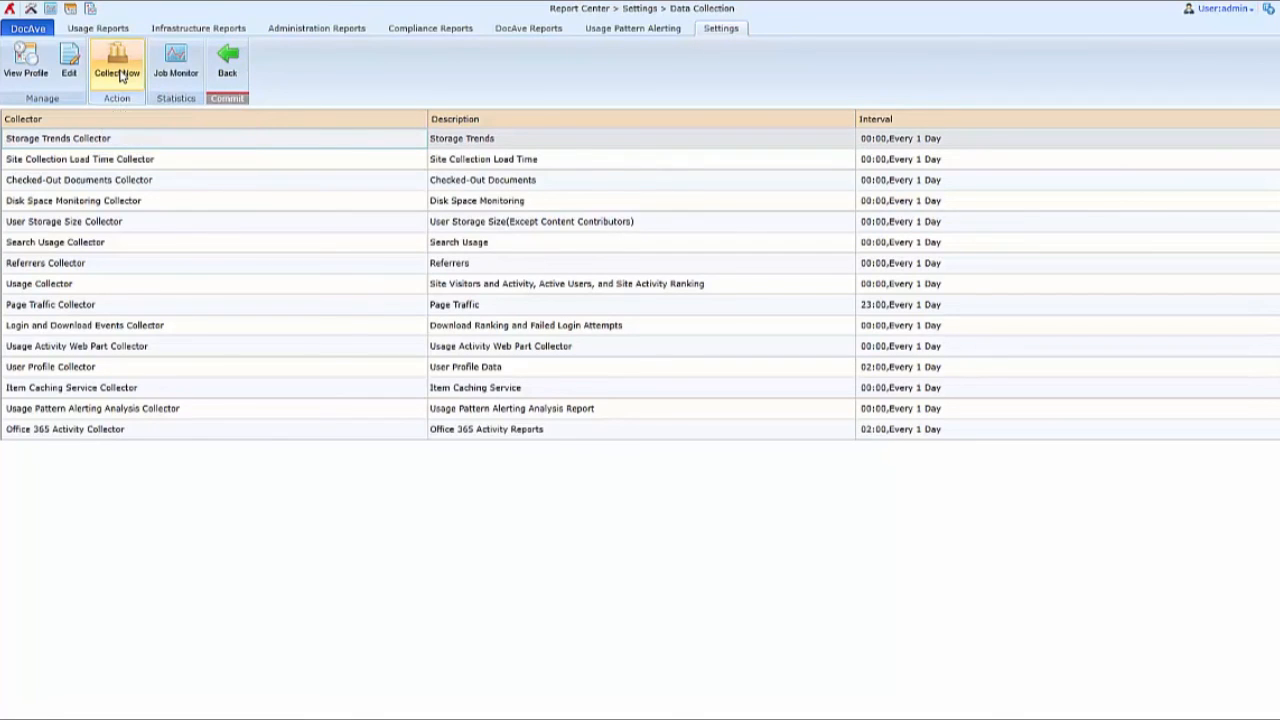
click(229, 70)
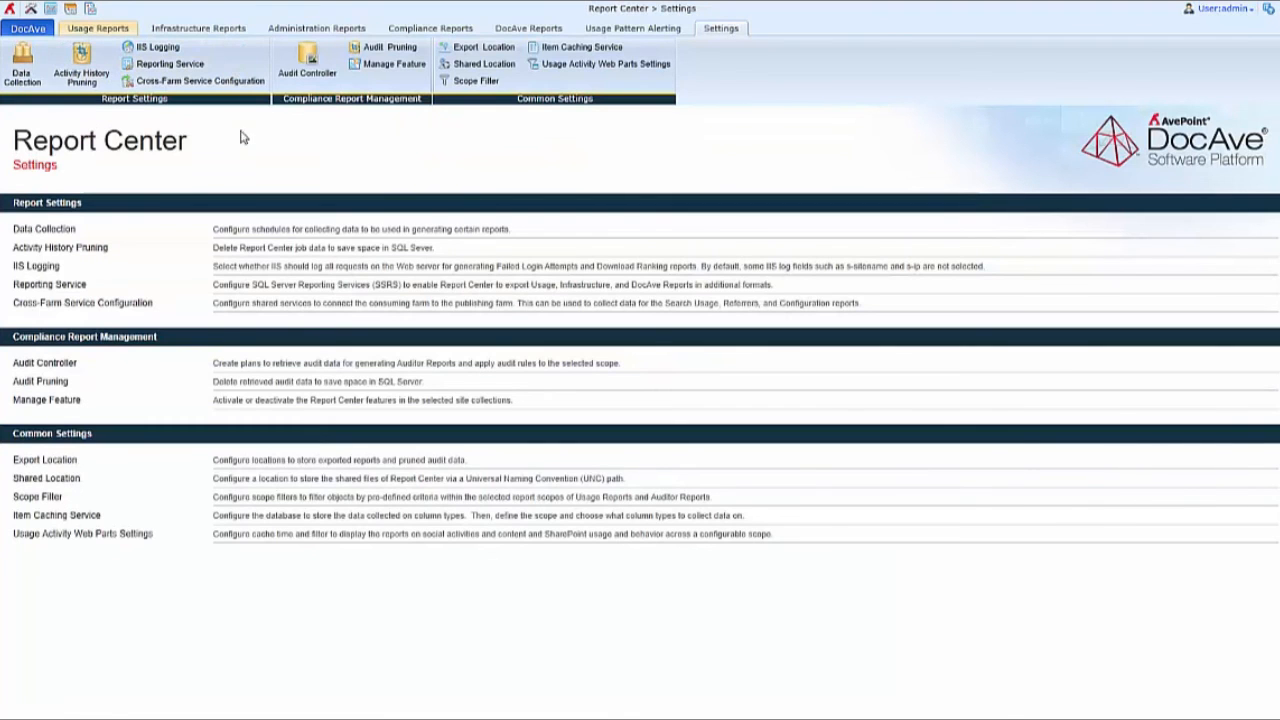